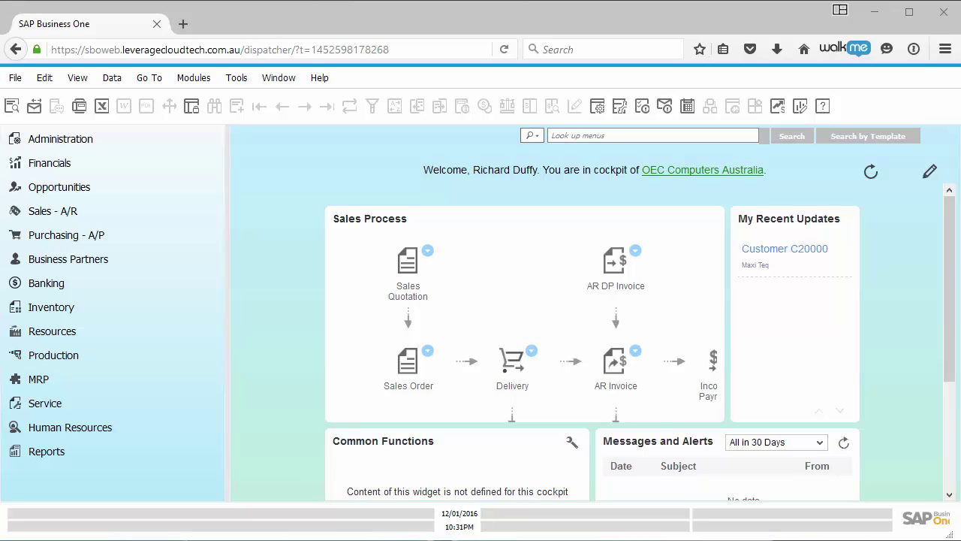
- Open a blank Service Call form from the Service module, then cancel it without saving
{"action": "left_click", "coordinate": [47, 404]}
{"action": "left_click", "coordinate": [80, 431]}
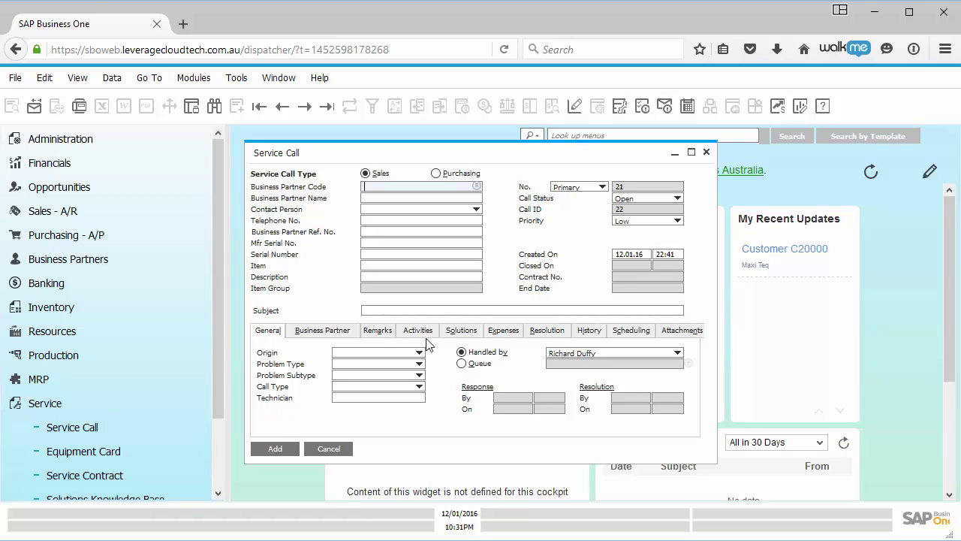
{"action": "left_click", "coordinate": [330, 449]}
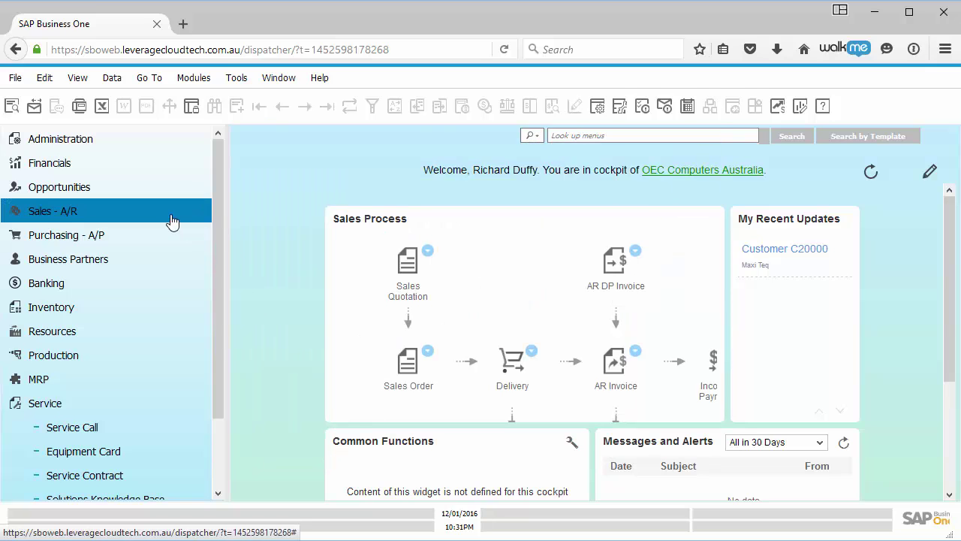
- In User-Defined Fields - Management, begin adding a field under Service > Service Call - Title
{"action": "left_click", "coordinate": [234, 78]}
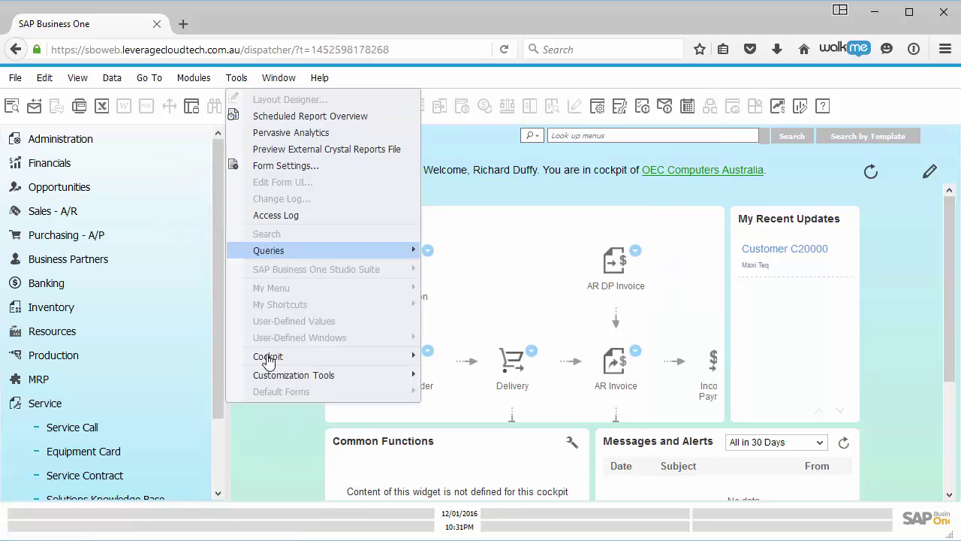
{"action": "mouse_move", "coordinate": [285, 377]}
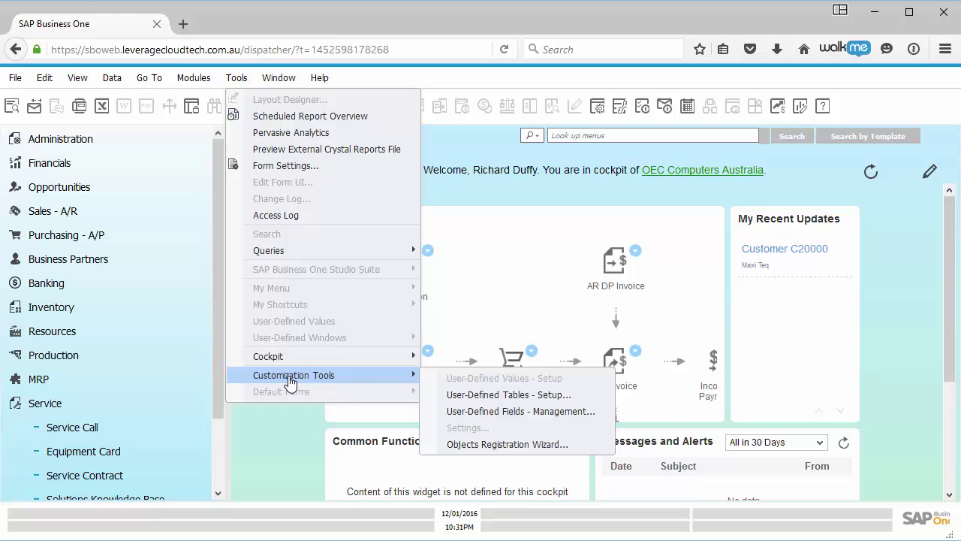
{"action": "left_click", "coordinate": [539, 417]}
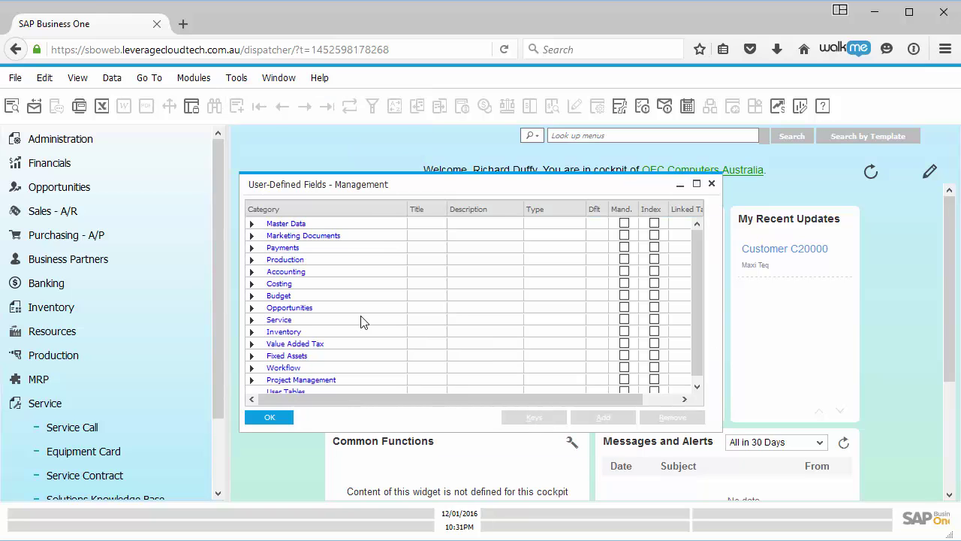
{"action": "left_click", "coordinate": [251, 320]}
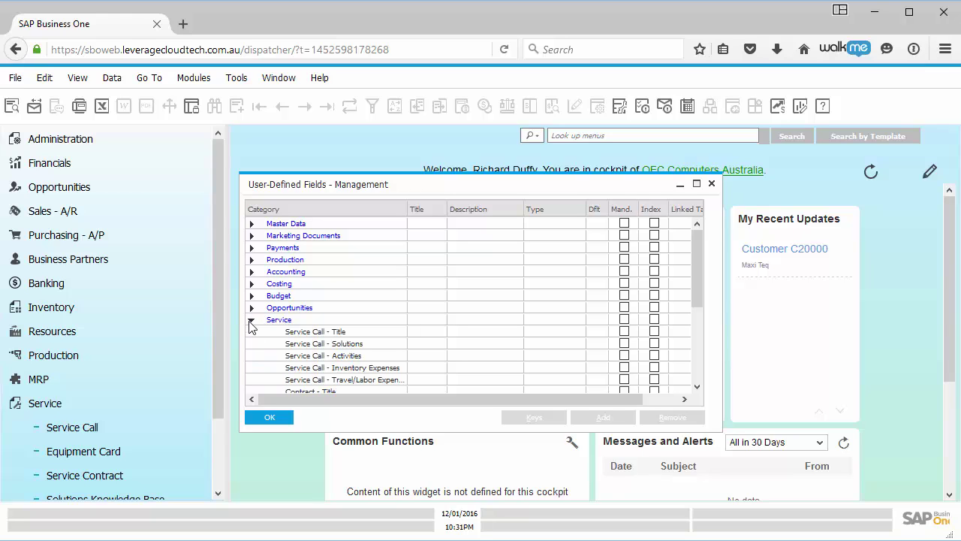
{"action": "left_click", "coordinate": [342, 332]}
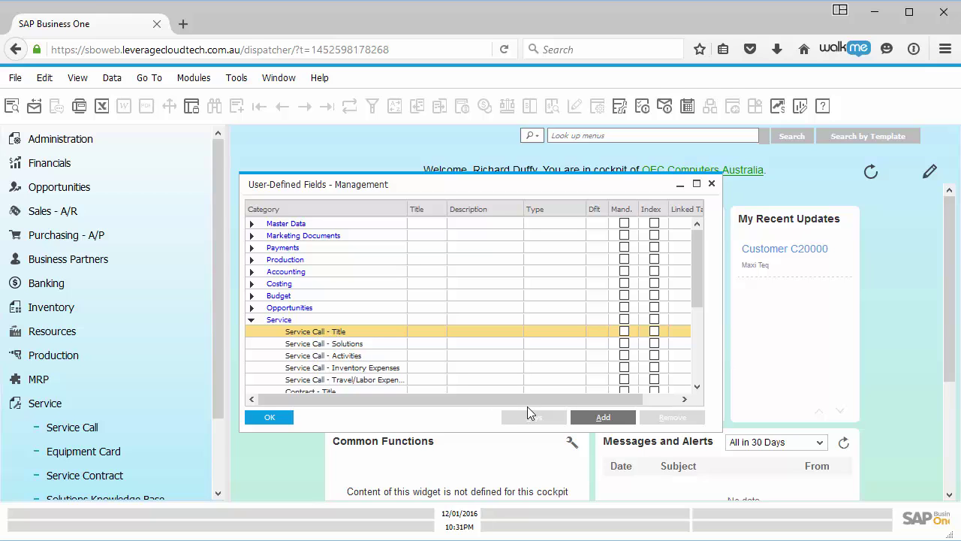
{"action": "left_click", "coordinate": [602, 418]}
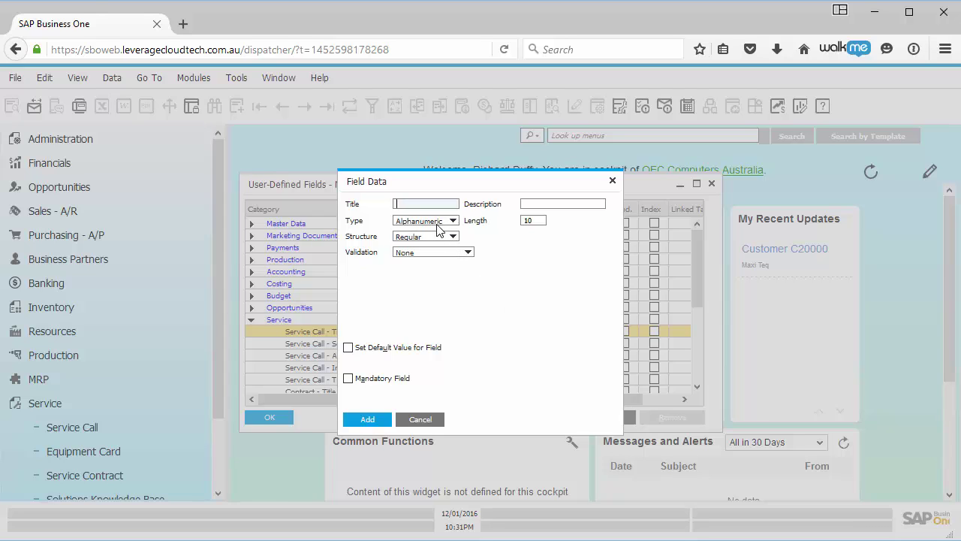
- Enter title Doc_ID and description 'Linked Document', linking the field to the Deliveries system object
{"action": "type", "text": "Doc_ID"}
{"action": "key", "text": "Tab"}
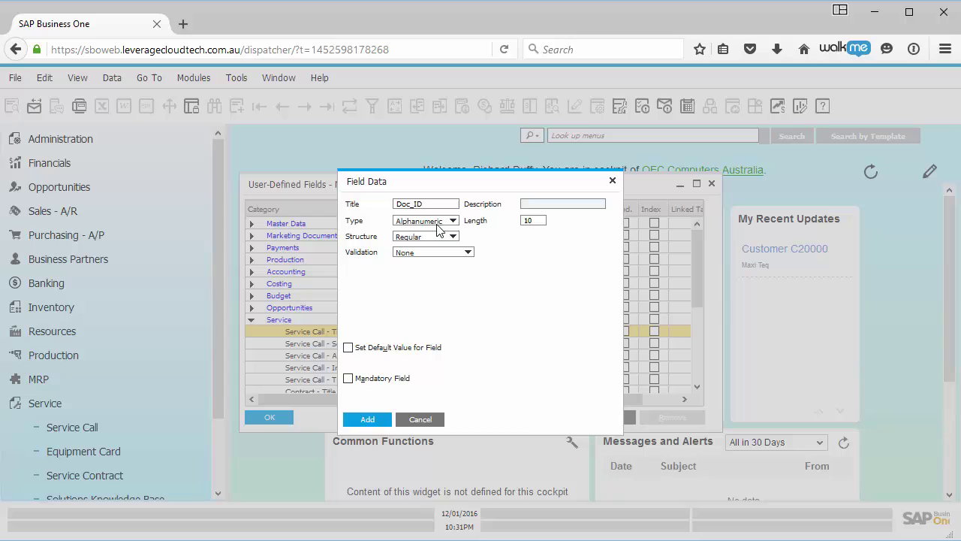
{"action": "type", "text": "Linked Document"}
{"action": "left_click", "coordinate": [463, 252]}
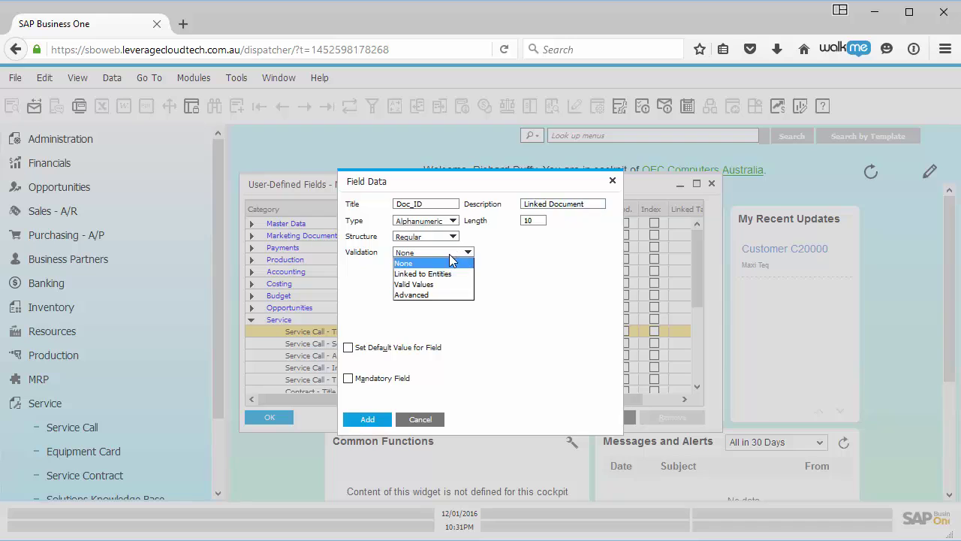
{"action": "left_click", "coordinate": [426, 274]}
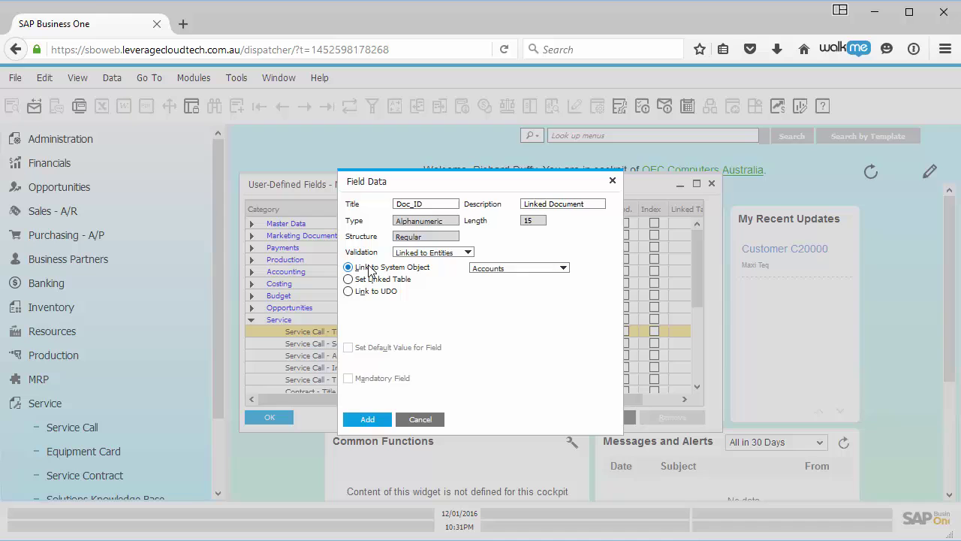
{"action": "left_click", "coordinate": [563, 268]}
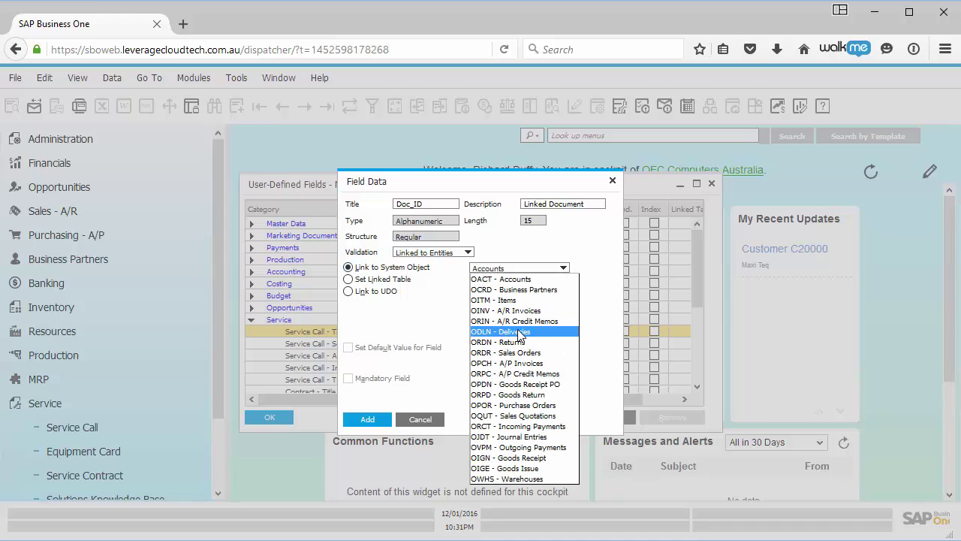
{"action": "left_click", "coordinate": [518, 331]}
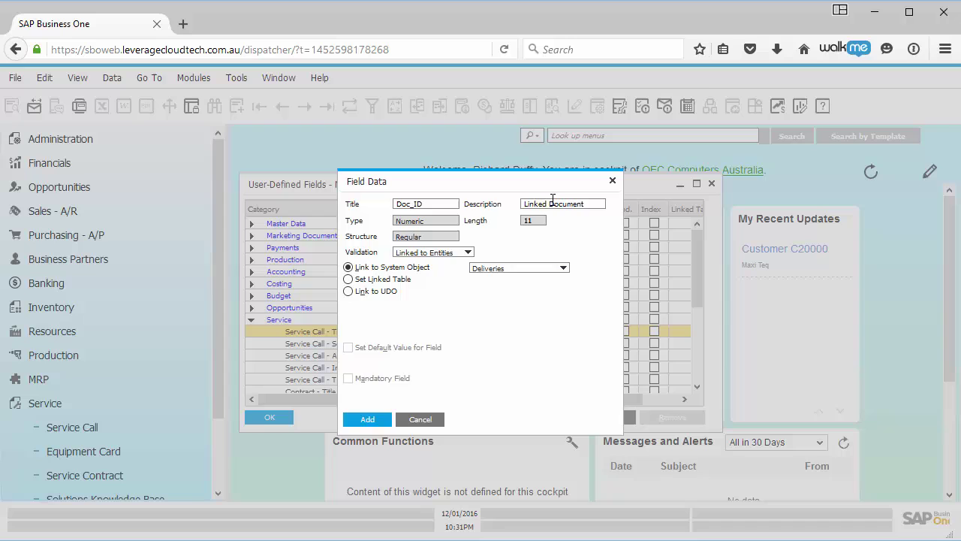
- Change the description to 'Linked Delivery Document', add the Doc_ID field and close the window
{"action": "left_click_drag", "start_coordinate": [593, 203], "coordinate": [524, 202]}
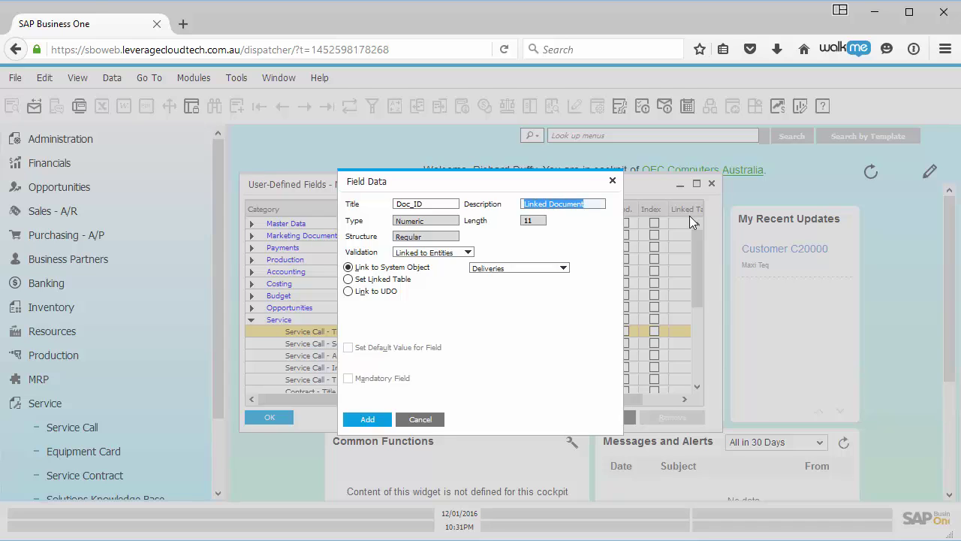
{"action": "left_click", "coordinate": [548, 203]}
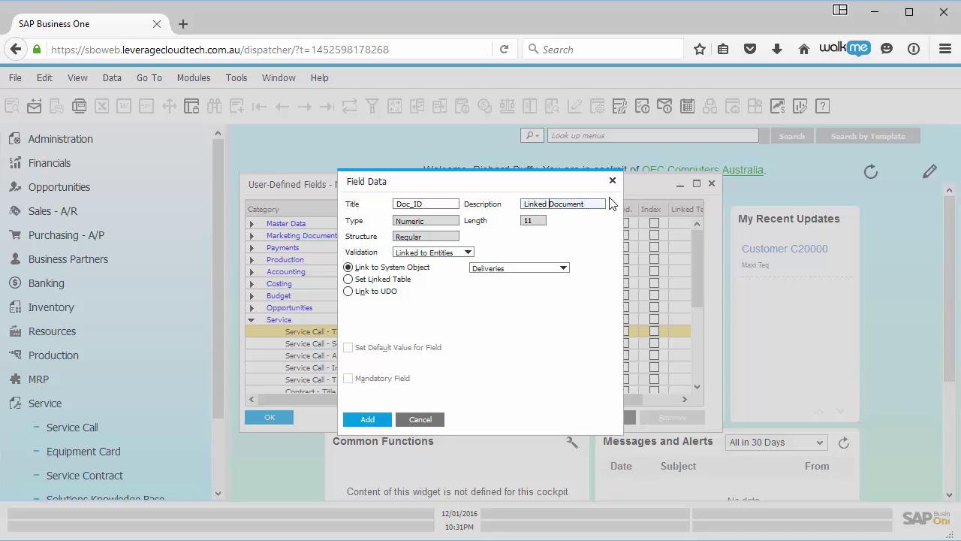
{"action": "type", "text": "Delivery D"}
{"action": "left_click", "coordinate": [368, 419]}
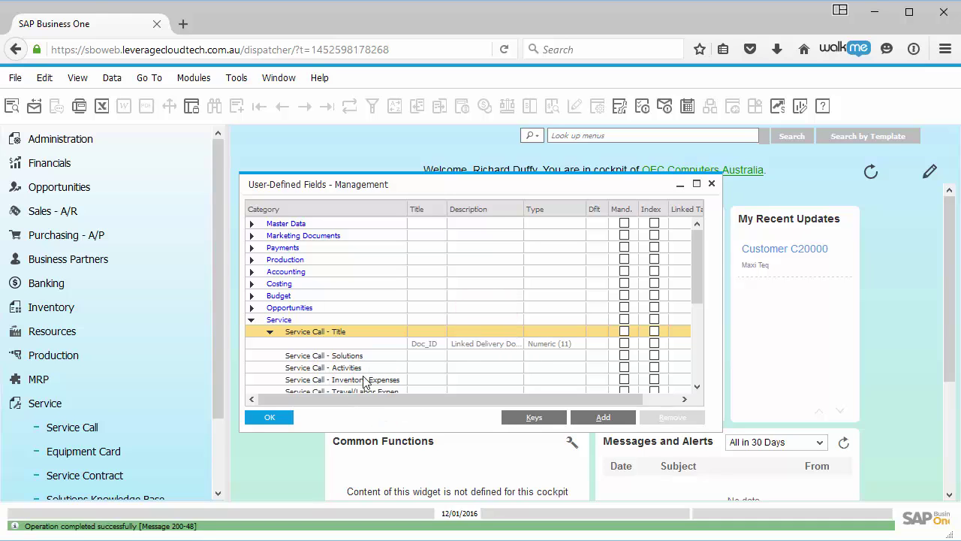
{"action": "left_click", "coordinate": [272, 418]}
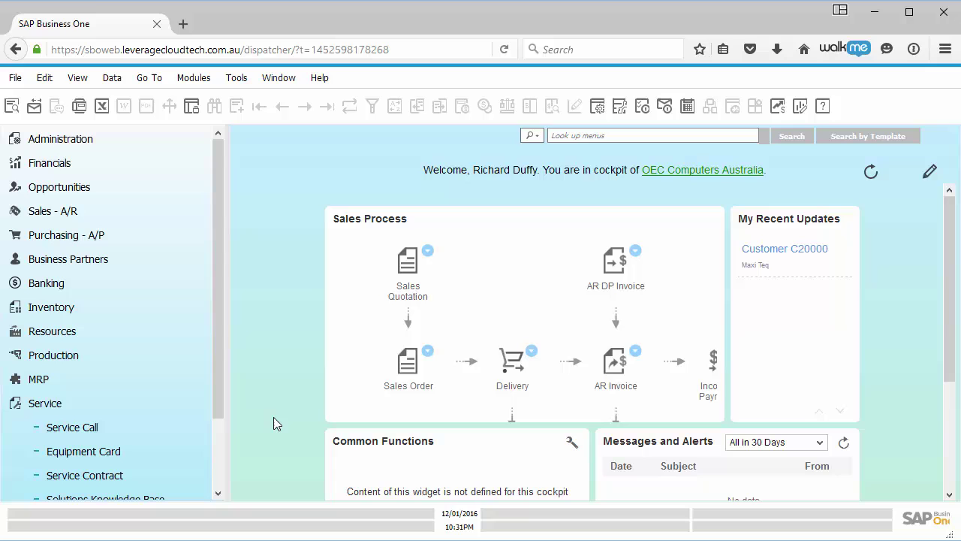
- Start a new service call for business partner C40000, Earthshaker Corporation, dismissing the credit-limit and no-contracts warnings
{"action": "left_click", "coordinate": [99, 428]}
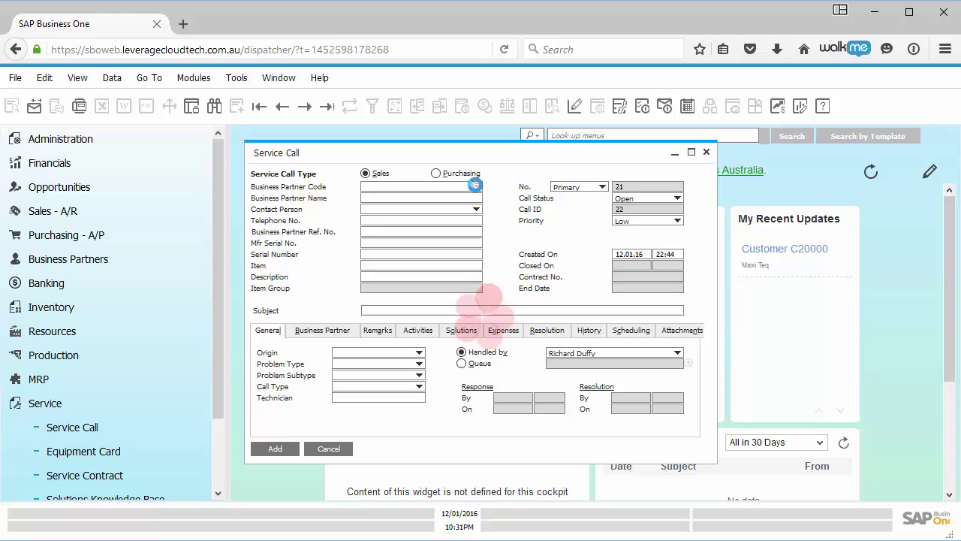
{"action": "left_click", "coordinate": [473, 186]}
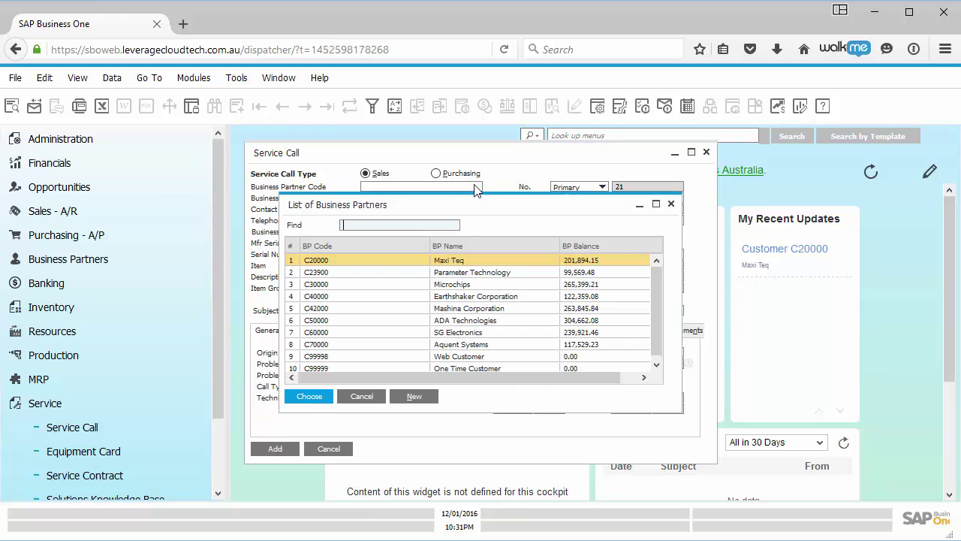
{"action": "left_click", "coordinate": [366, 302]}
{"action": "double_click", "coordinate": [367, 302]}
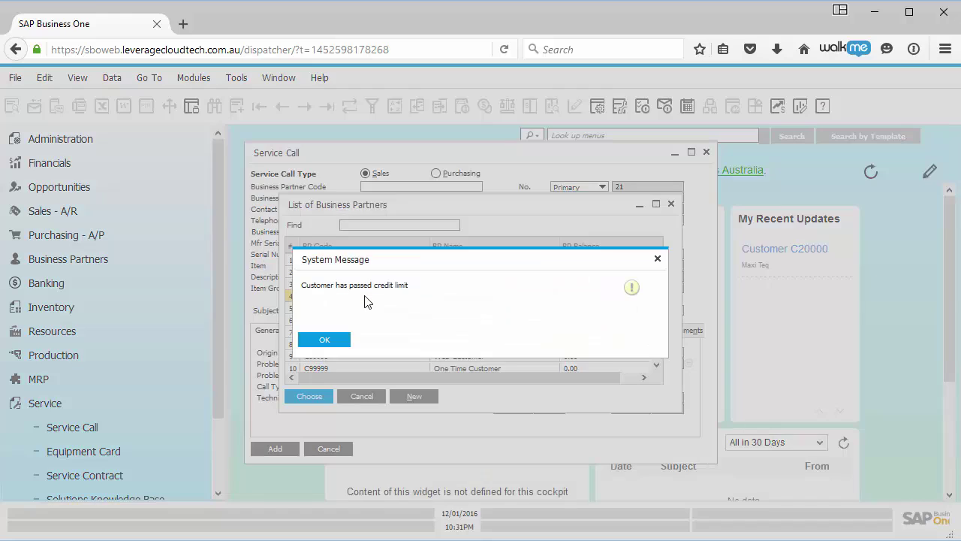
{"action": "left_click", "coordinate": [325, 342]}
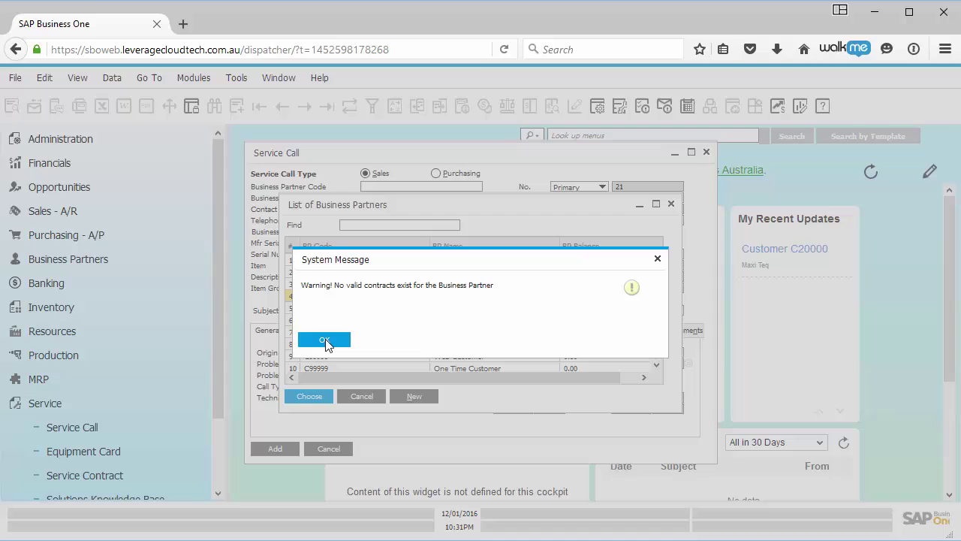
{"action": "left_click", "coordinate": [325, 340]}
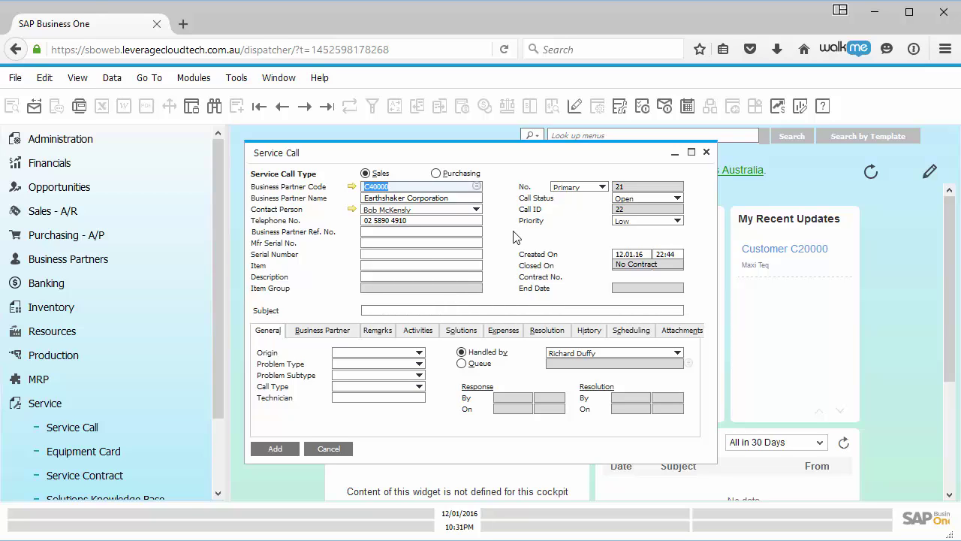
- Show the user-defined fields and set the call Origin to Telephone No
{"action": "key", "text": "ctrl+shift+u"}
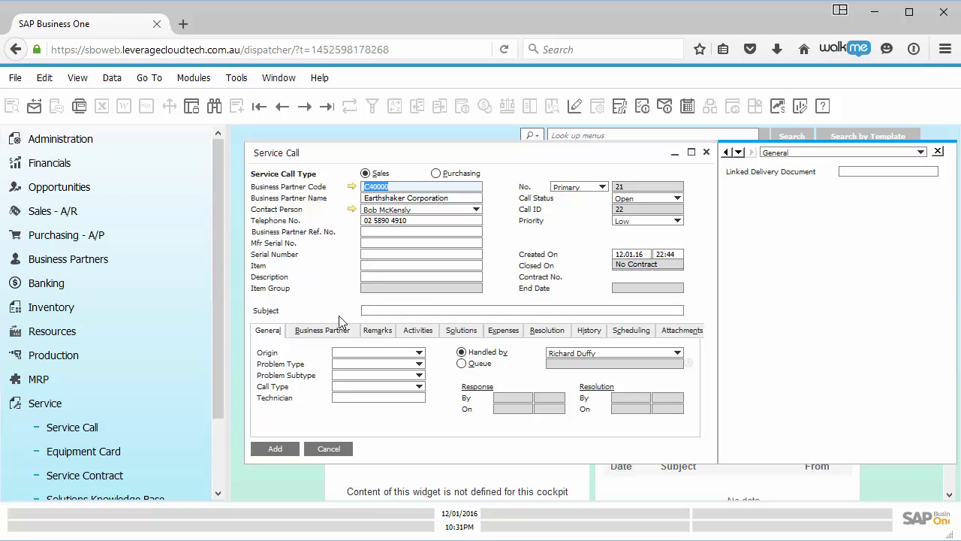
{"action": "left_click", "coordinate": [419, 353]}
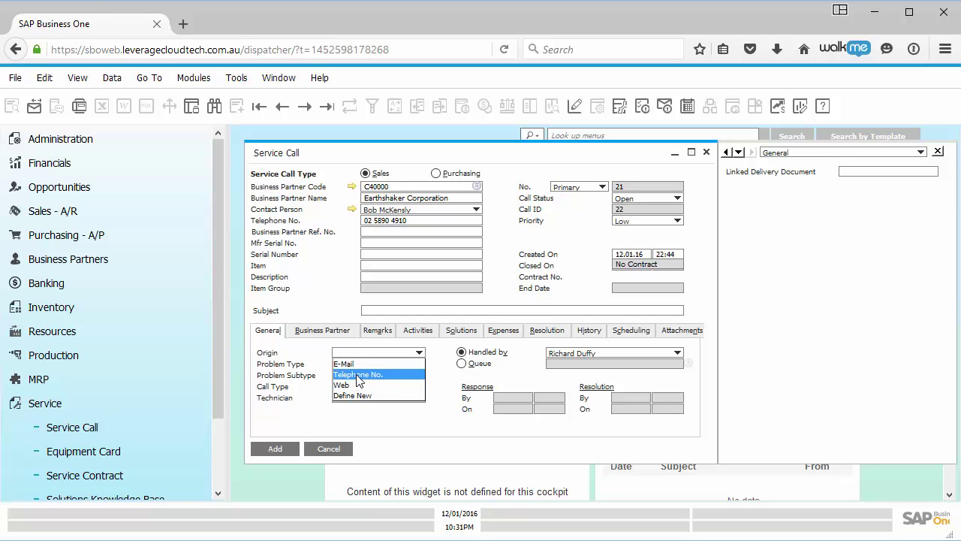
{"action": "left_click", "coordinate": [357, 376]}
- Define a new Delivery Shortfall problem type and apply it to the service call
{"action": "left_click", "coordinate": [373, 365]}
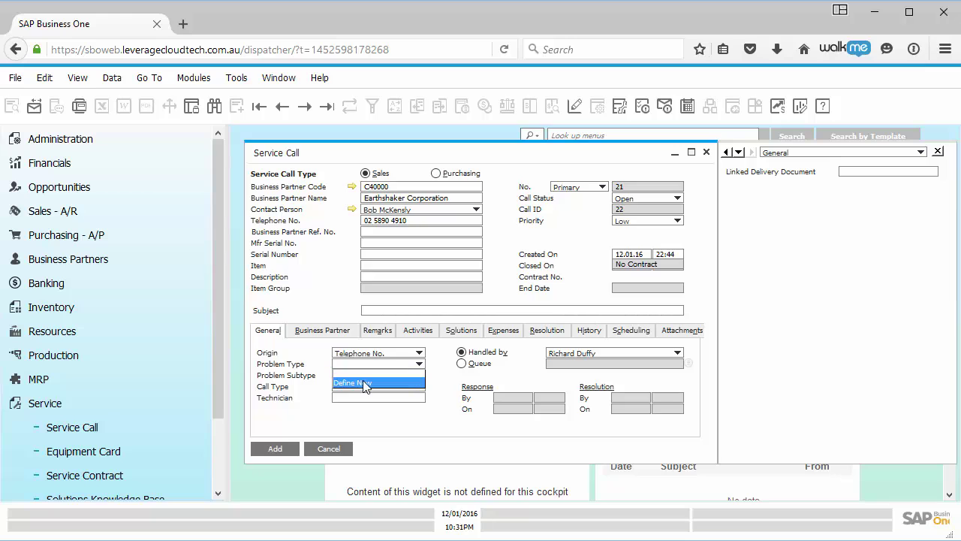
{"action": "left_click", "coordinate": [368, 382]}
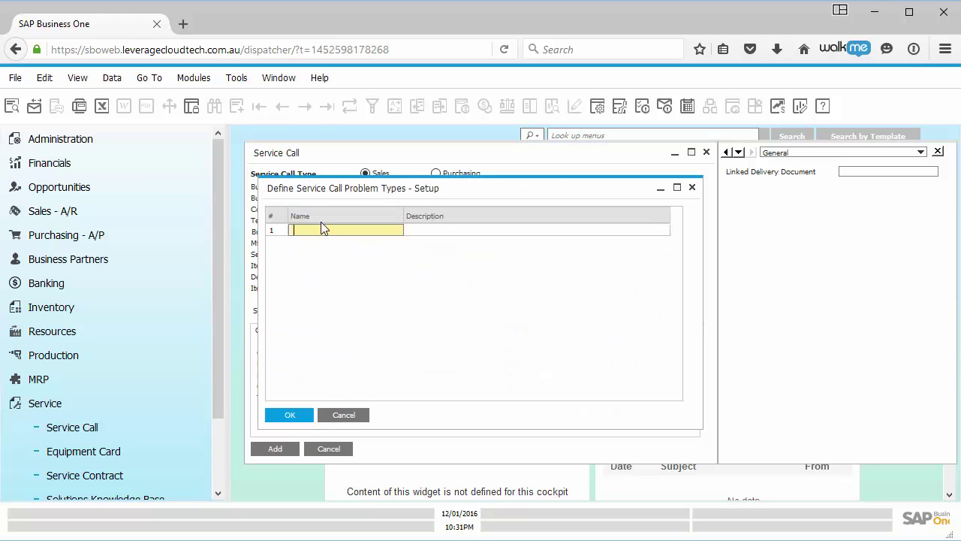
{"action": "type", "text": "Delivery hortfall"}
{"action": "left_click", "coordinate": [443, 229]}
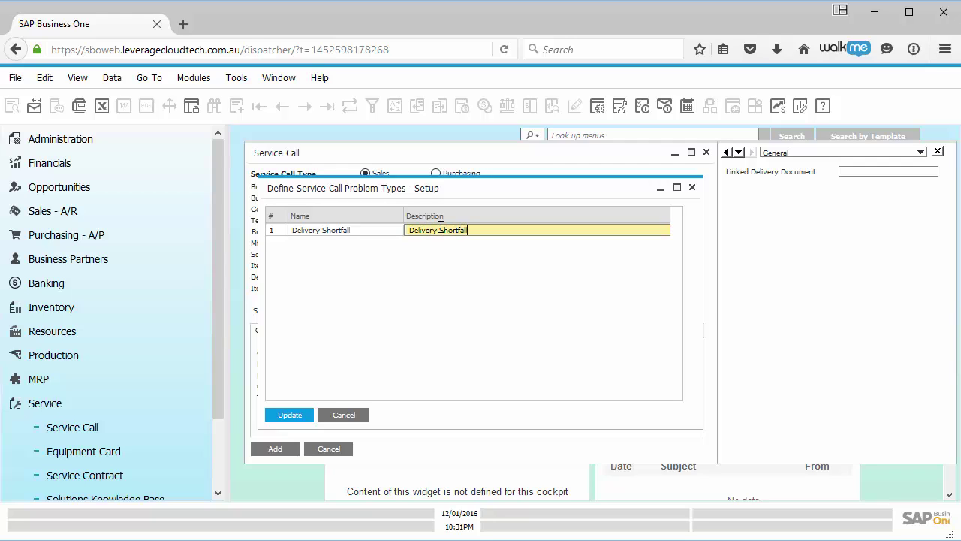
{"action": "left_click", "coordinate": [299, 410]}
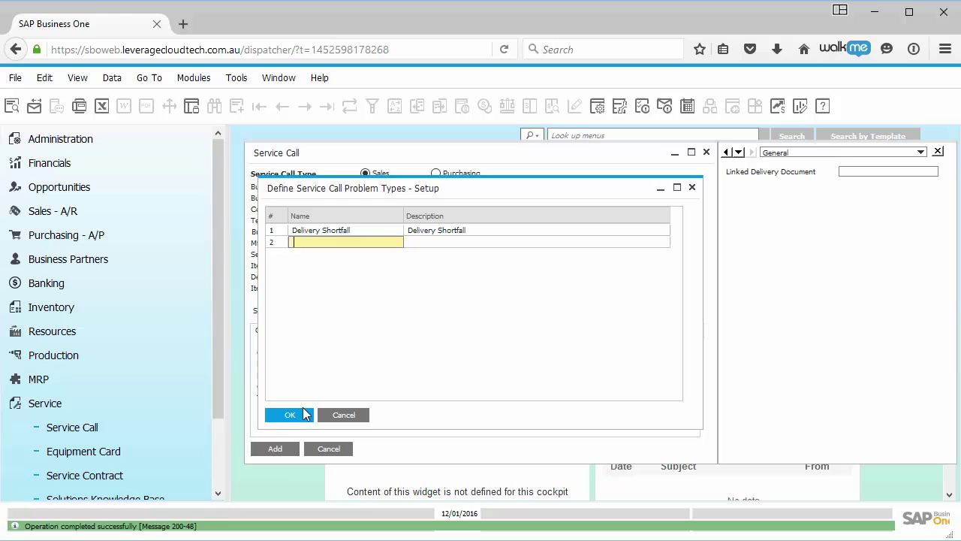
{"action": "left_click", "coordinate": [304, 414]}
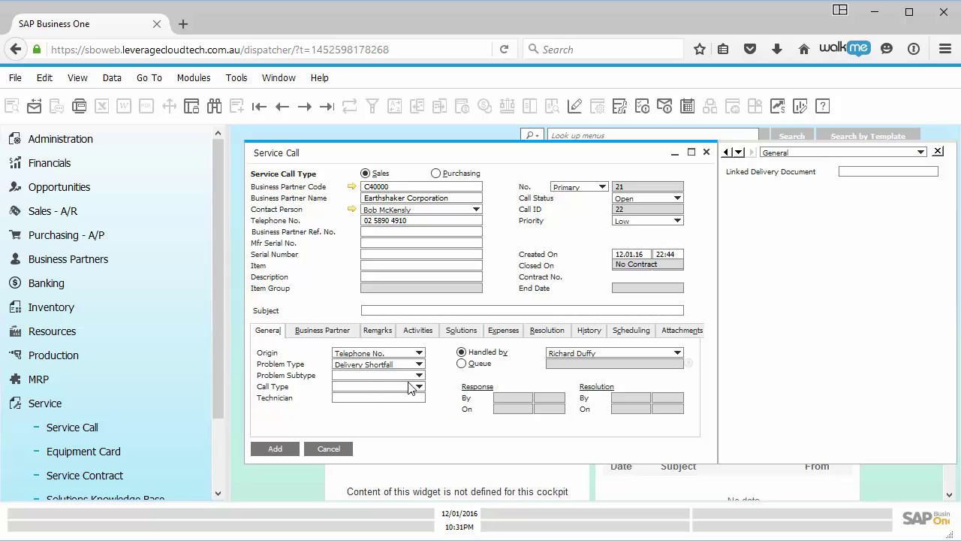
- Set Linked Delivery Document to Earthshaker Corporation's delivery 3 from the List of Deliveries
{"action": "left_click", "coordinate": [411, 388]}
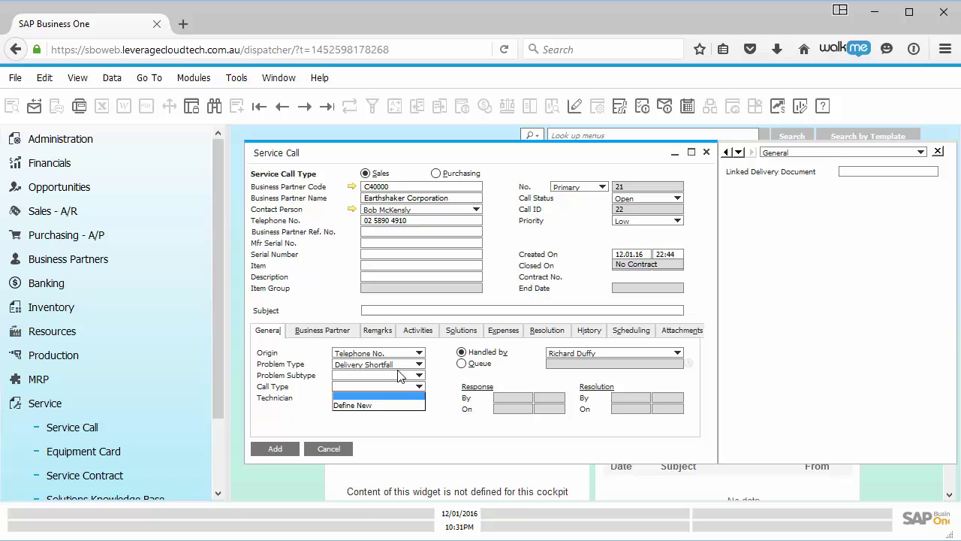
{"action": "left_click", "coordinate": [458, 422]}
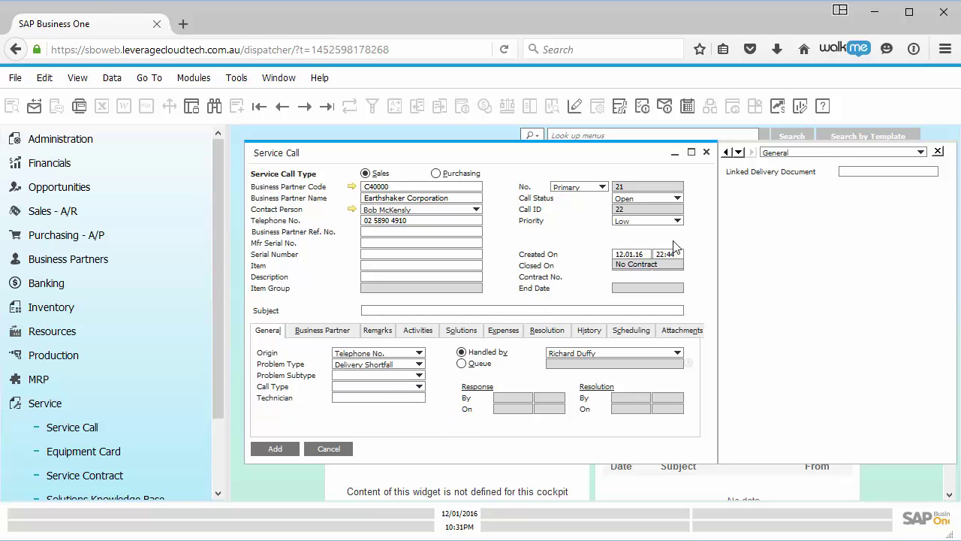
{"action": "left_click", "coordinate": [859, 170]}
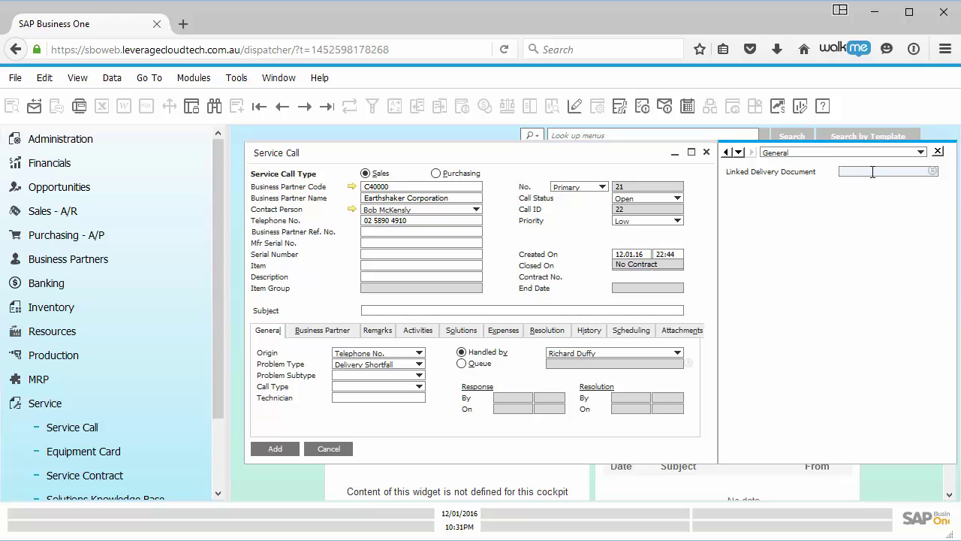
{"action": "left_click", "coordinate": [933, 172]}
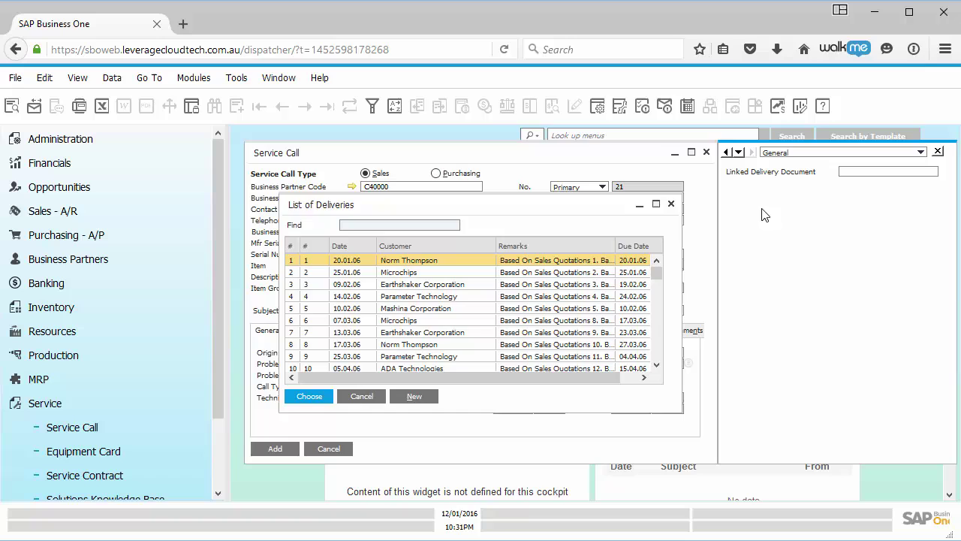
{"action": "left_click", "coordinate": [425, 285]}
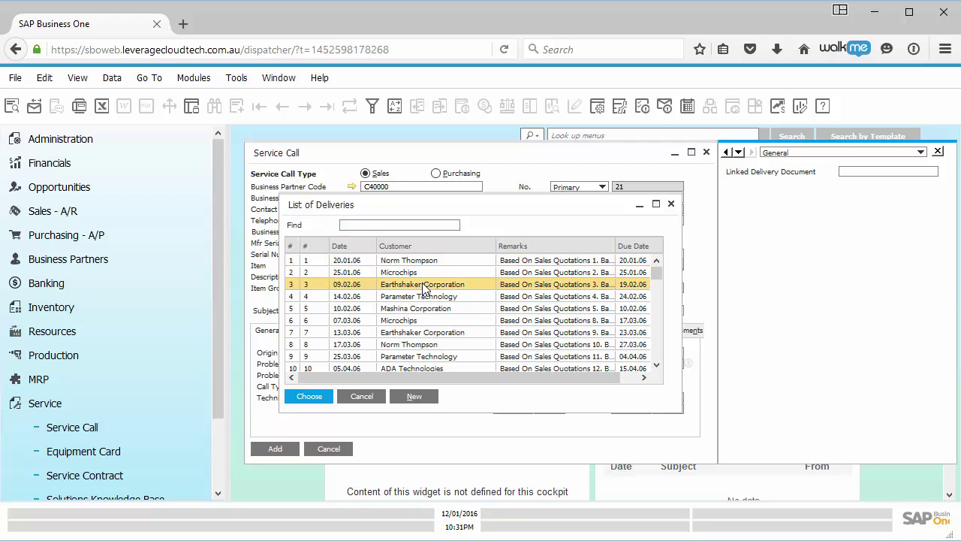
{"action": "double_click", "coordinate": [423, 285]}
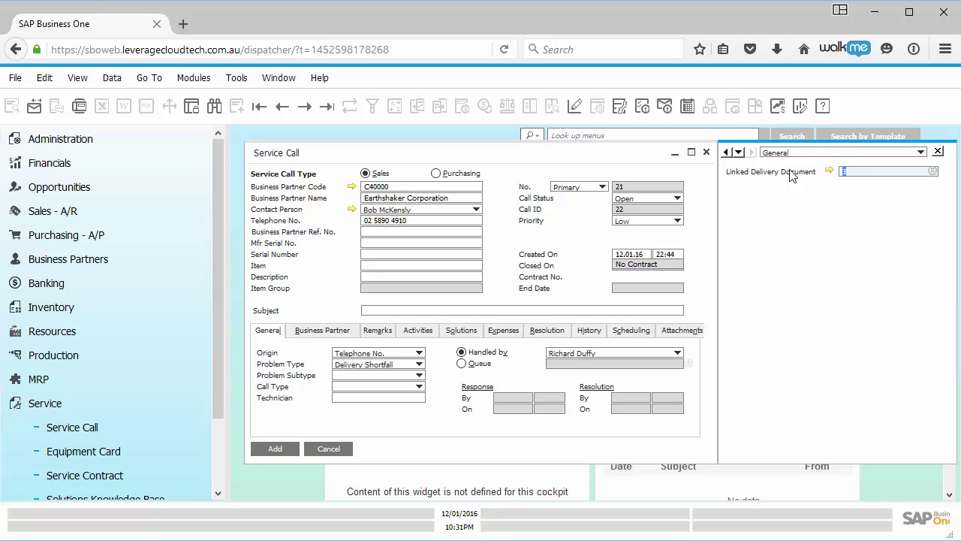
- After the missing-subject error, enter subject 'Delivery Shortfall' and add the service call
{"action": "left_click", "coordinate": [271, 450]}
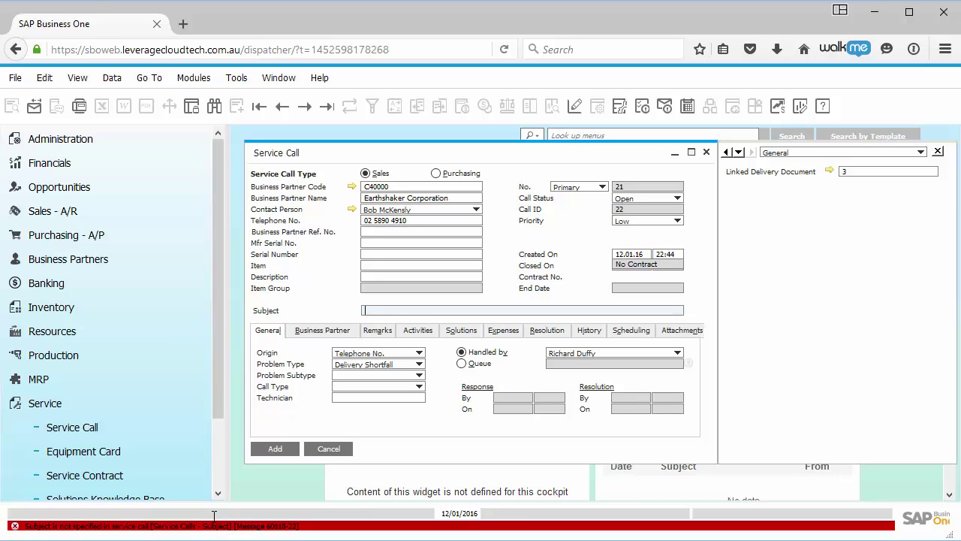
{"action": "left_click", "coordinate": [84, 451]}
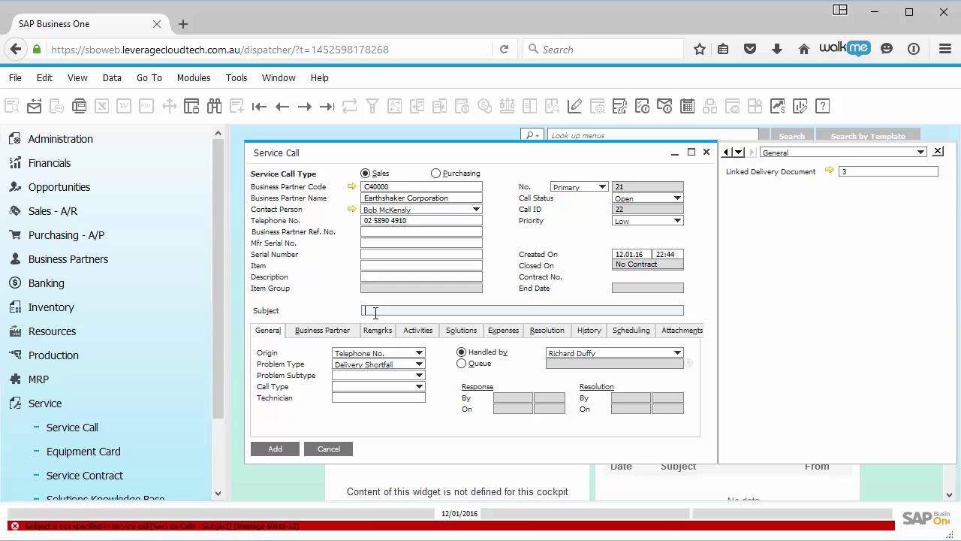
{"action": "type", "text": "Delivery Shortfall"}
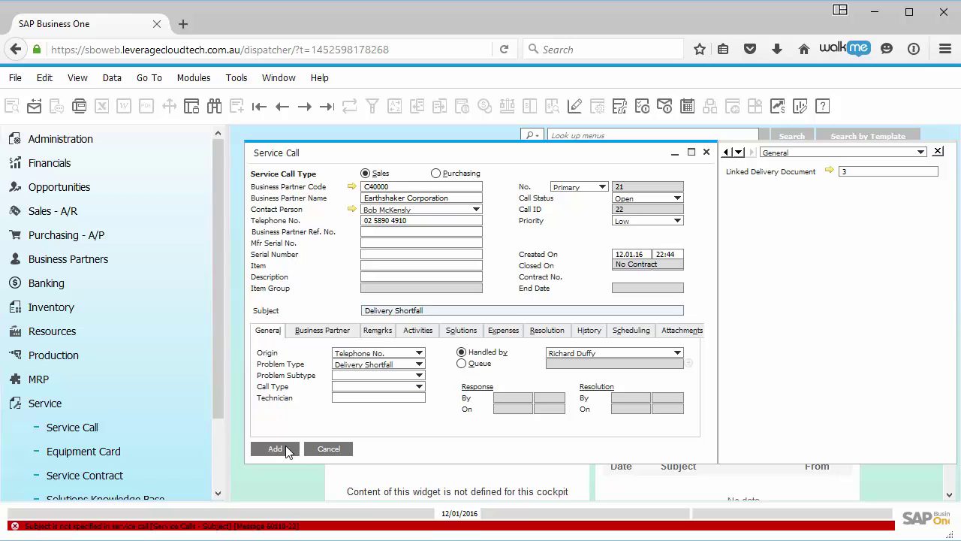
{"action": "left_click", "coordinate": [280, 448]}
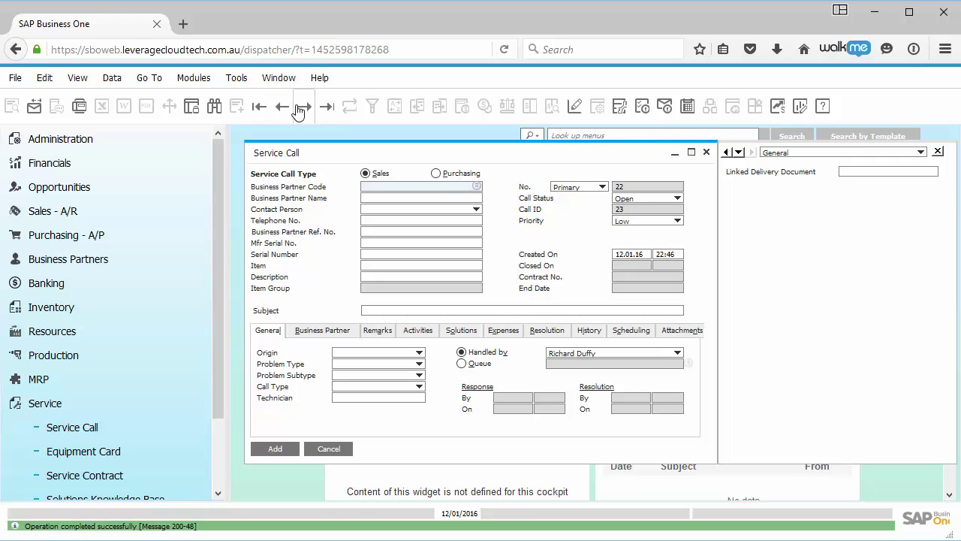
- Go to the last saved service call (ID 22) and open its linked delivery document 3
{"action": "left_click", "coordinate": [321, 112]}
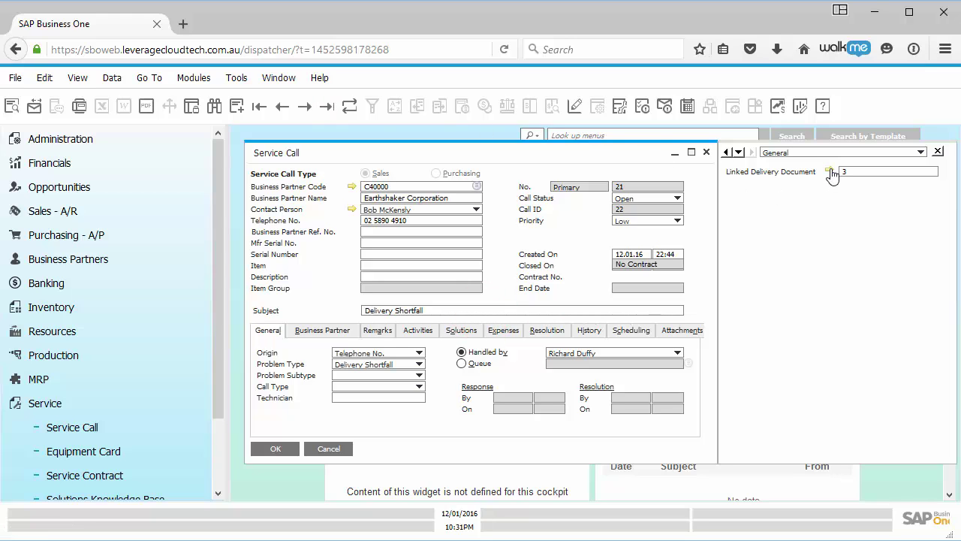
{"action": "left_click", "coordinate": [829, 172]}
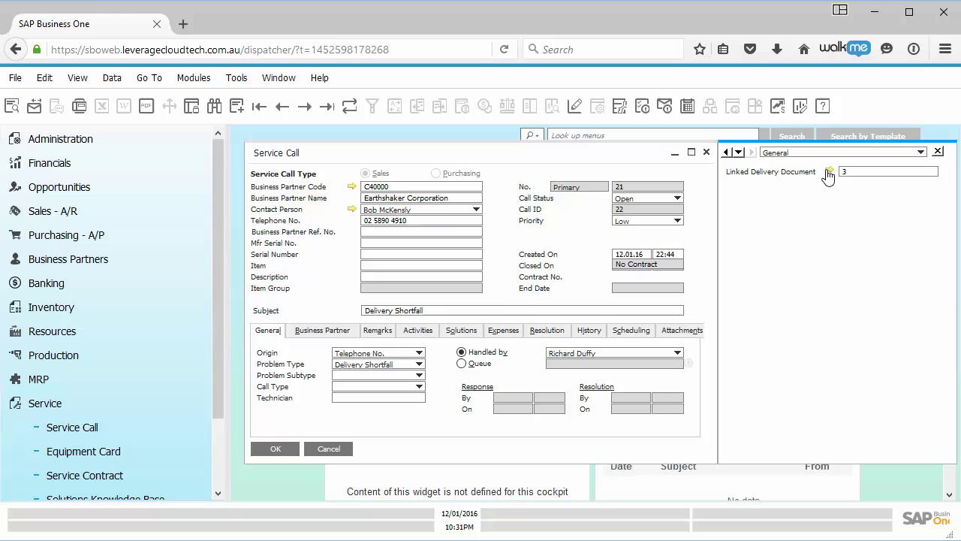